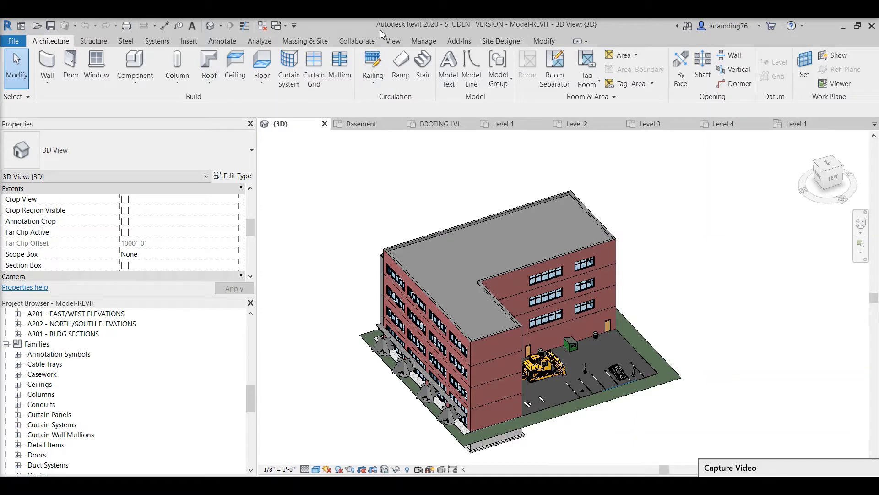
Step: Switch the ribbon to the Structure tab to display the structural modelling tools
click(95, 44)
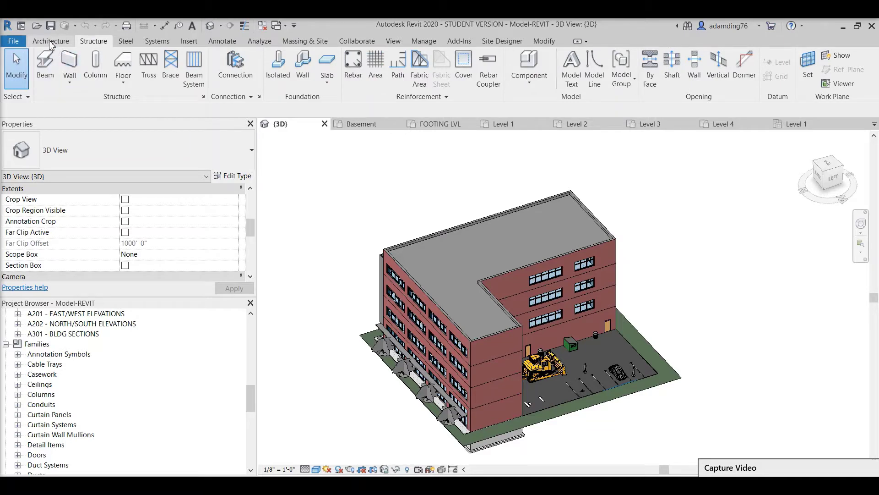
Step: Toggle the ribbon between Architecture and Structure, finishing on the Architecture tab
click(51, 43)
click(92, 42)
click(60, 43)
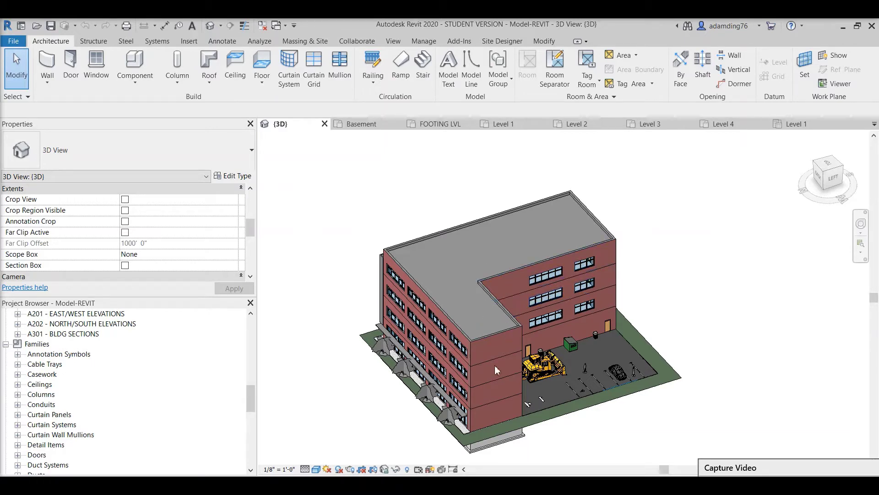
Step: Zoom in and out on the office building and pan it to the right
scroll(560, 290, up, 3)
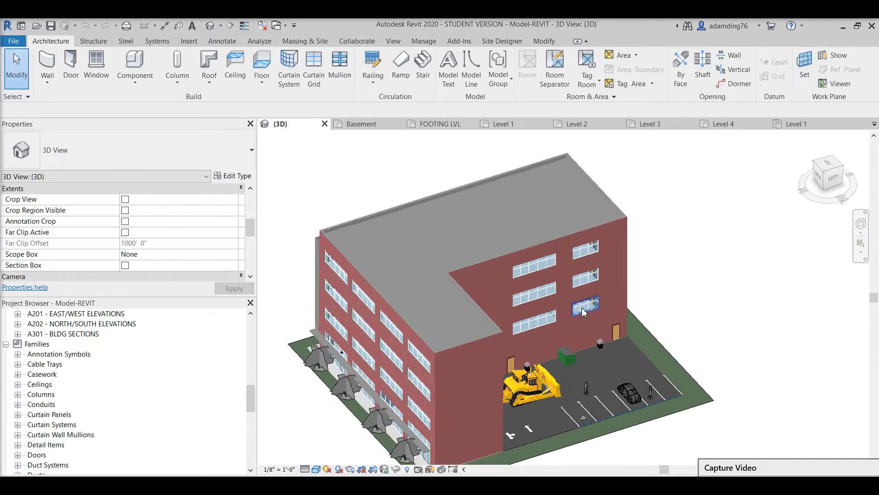
scroll(582, 311, down, 3)
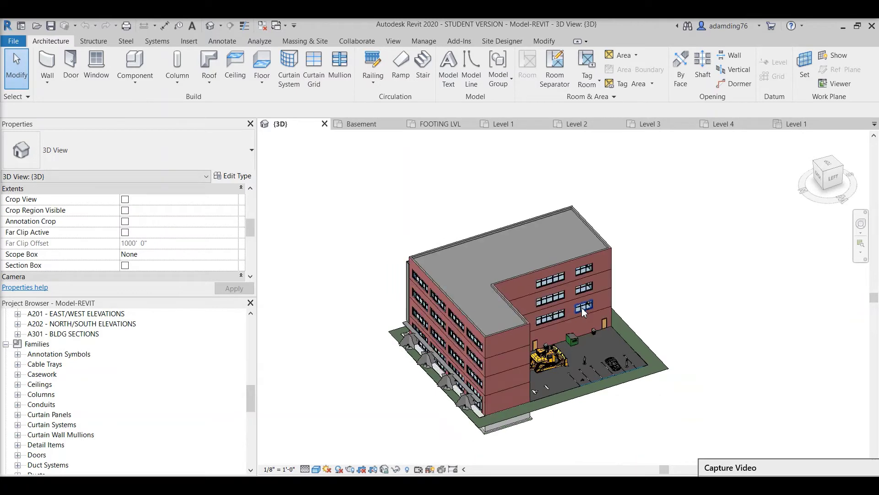
scroll(582, 312, up, 5)
scroll(583, 312, down, 5)
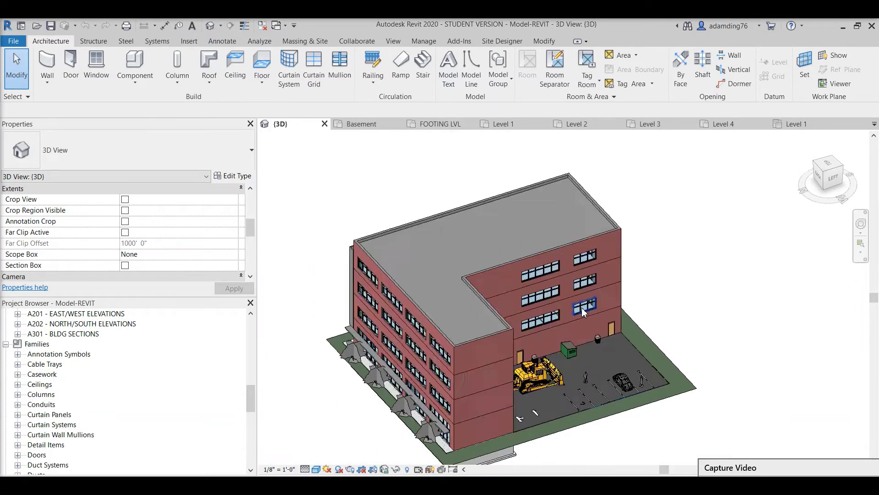
scroll(583, 313, up, 3)
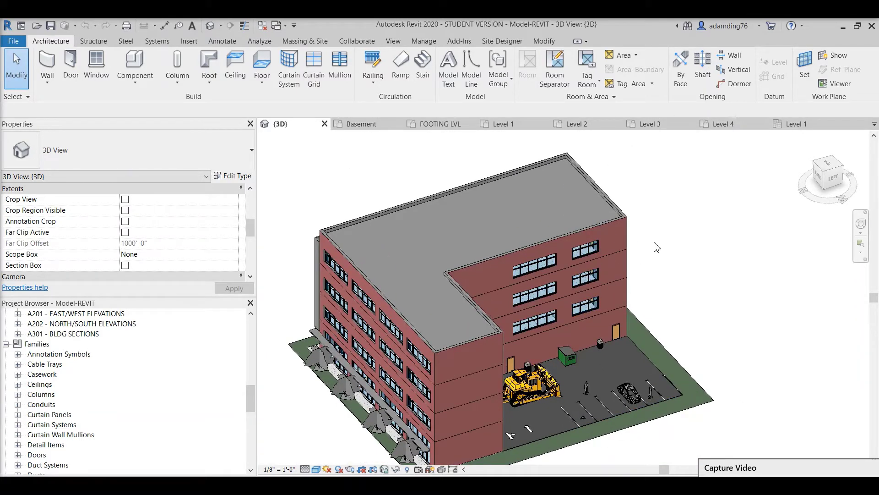
middle_drag(663, 249, 733, 236)
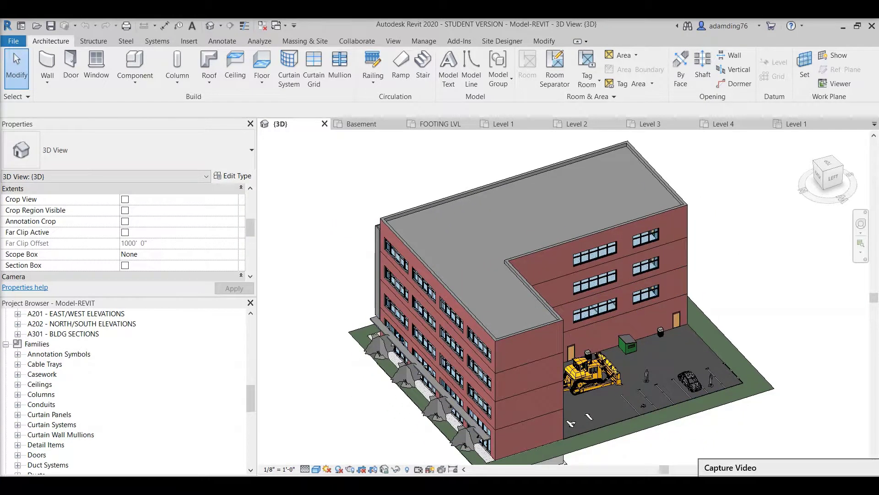
key(alt+Tab)
key(alt+Tab)
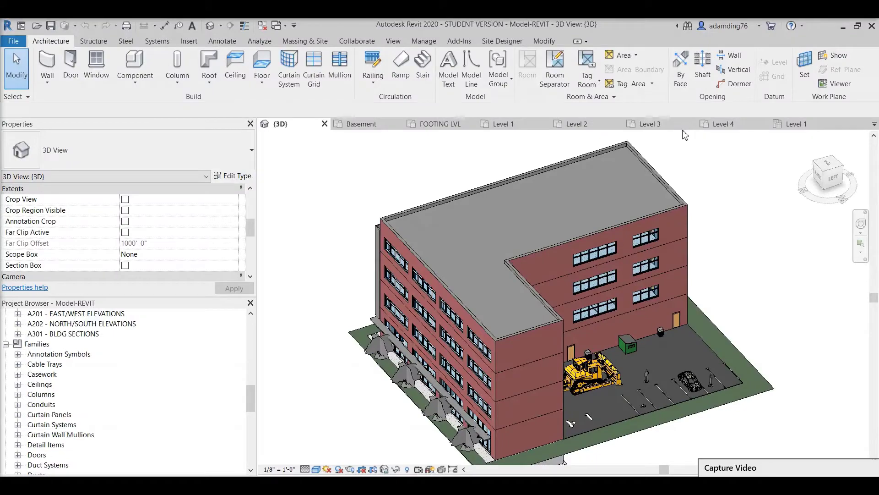
Step: Orbit the building with the ViewCube, then settle on the straight LEFT side elevation
click(824, 174)
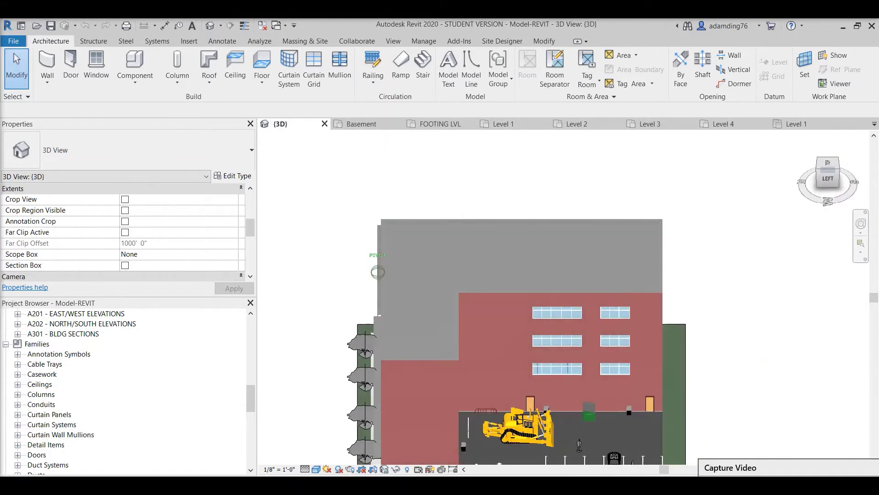
mouse_move(527, 275)
shift+middle_down()
mouse_move(618, 341)
mouse_move(618, 376)
mouse_move(666, 344)
shift+middle_up()
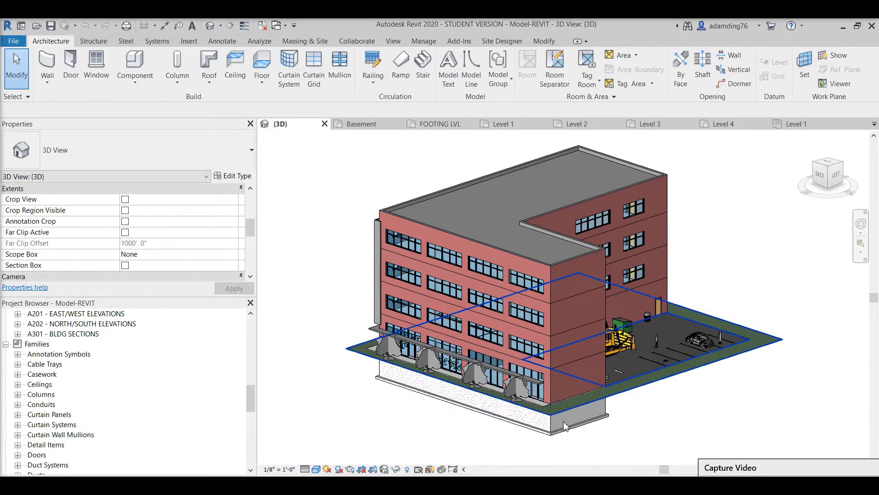
drag(820, 173, 802, 173)
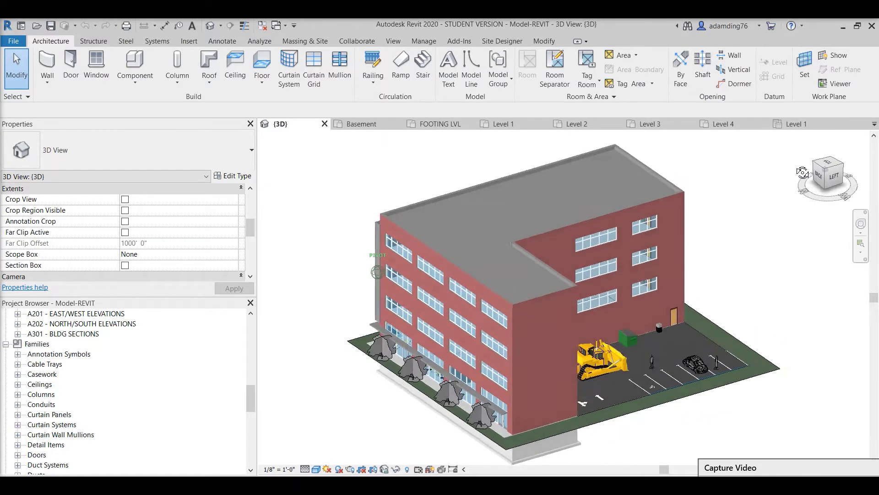
click(828, 178)
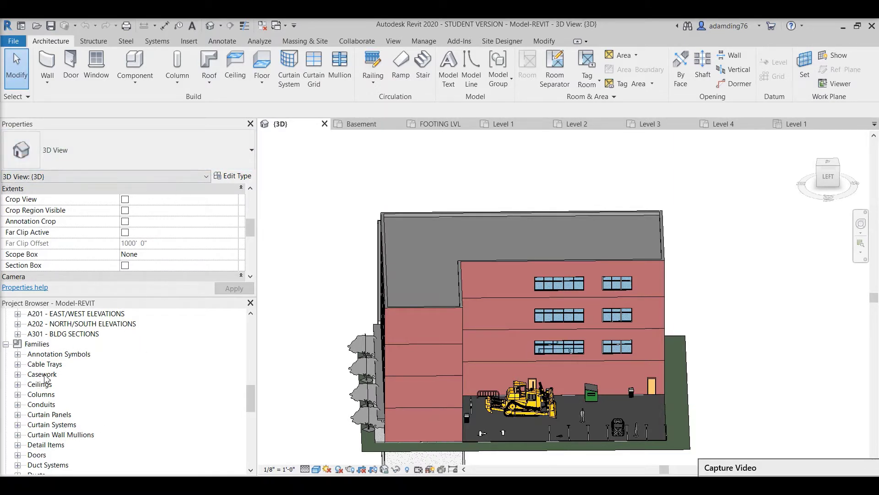
Step: Hide the Project Browser via View > User Interface, then turn it back on
click(397, 41)
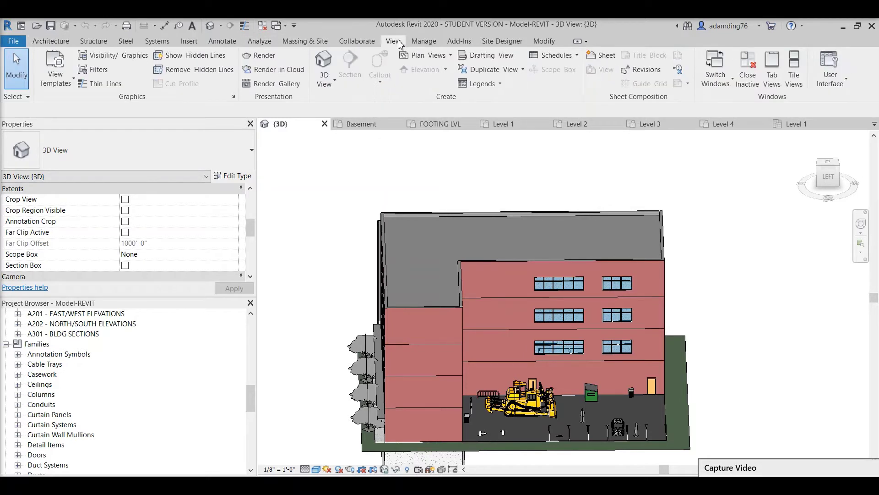
click(833, 87)
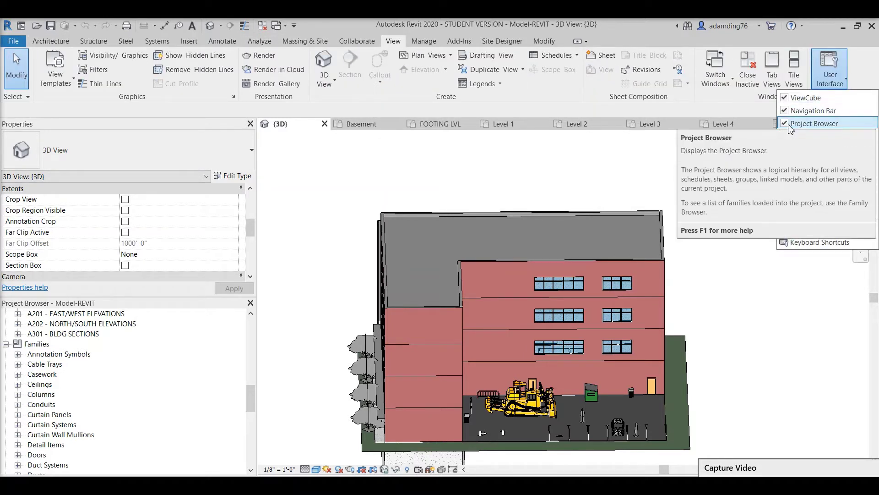
click(806, 124)
click(831, 82)
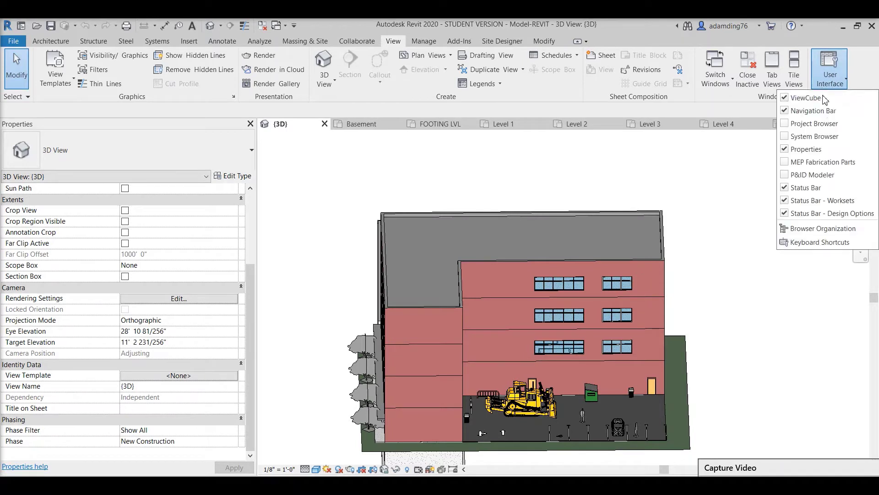
click(786, 124)
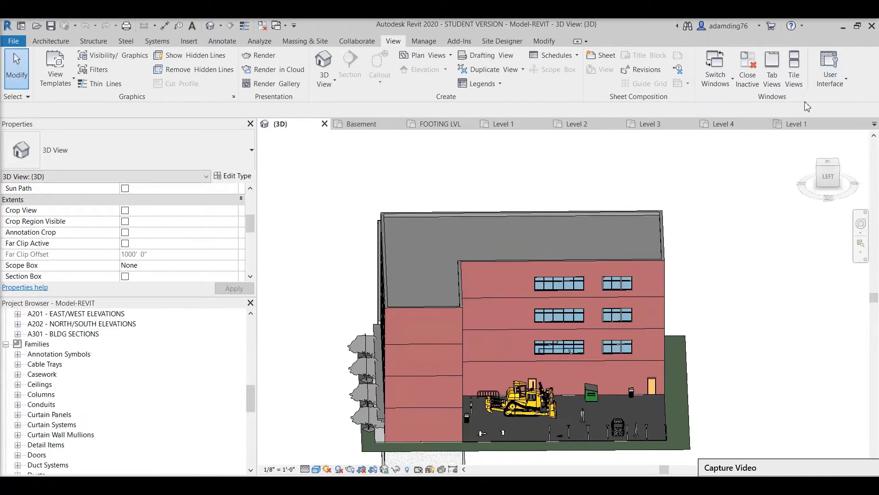
click(831, 76)
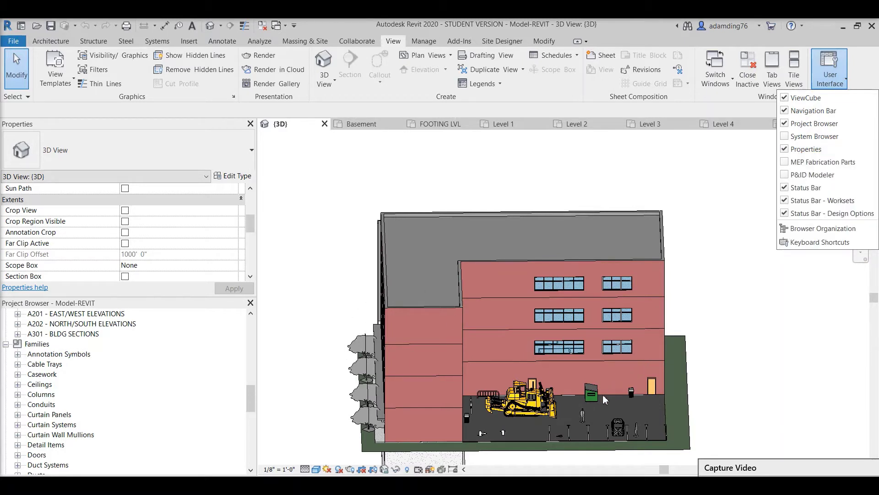
click(592, 405)
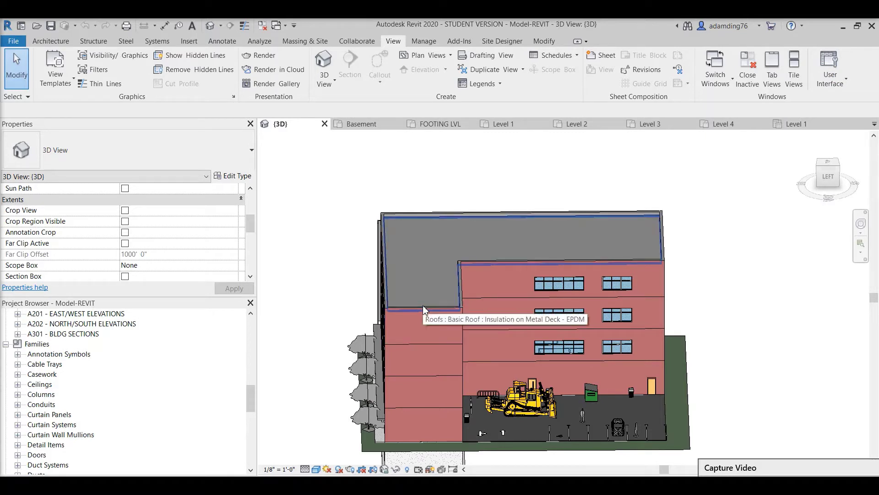
Step: Inspect the roof and a brick wall panel, then scroll the Project Browser up to the floor plans
click(424, 309)
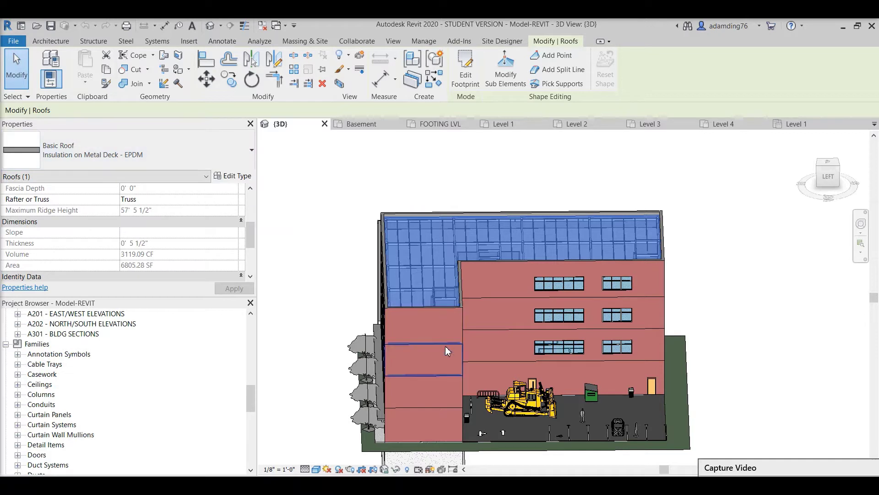
click(417, 359)
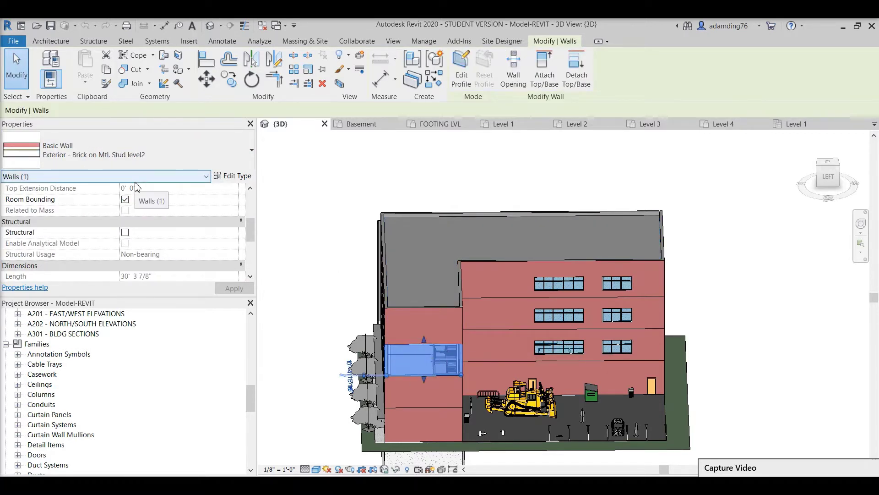
drag(251, 399, 250, 329)
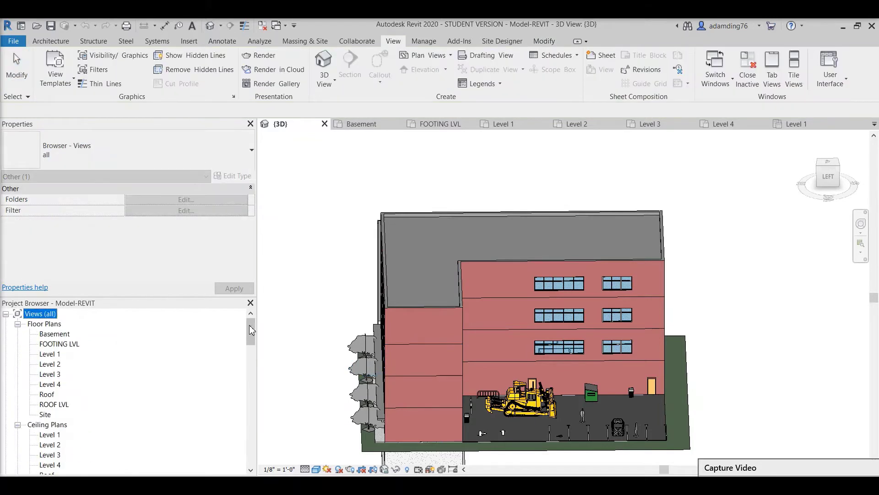
Step: Open the Basement, Level 1, Level 2, Level 3 and Level 4 floor plans in turn
double_click(54, 334)
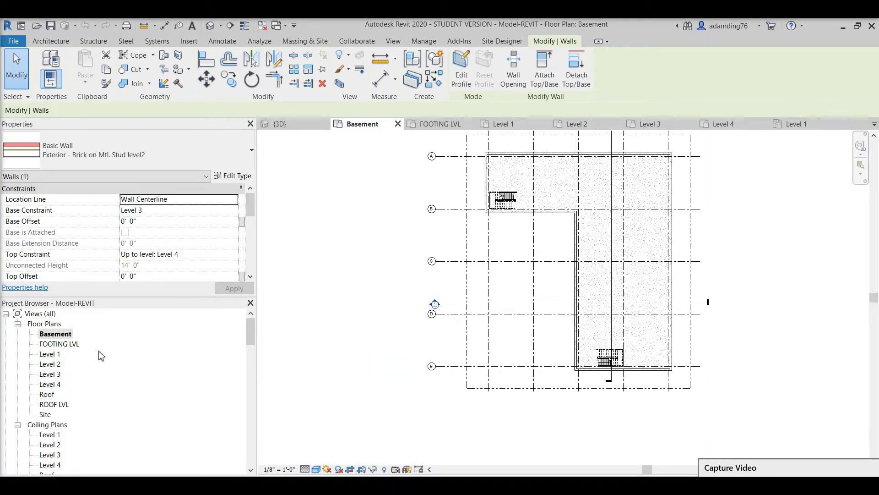
double_click(51, 355)
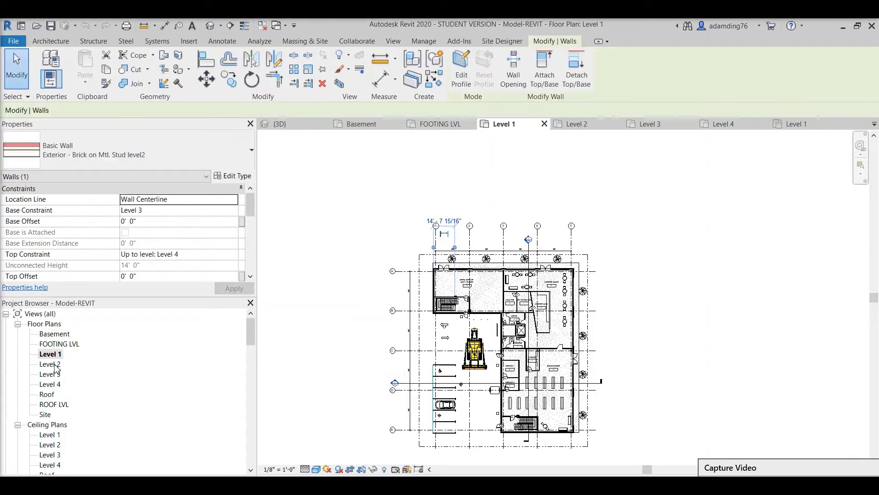
scroll(301, 371, up, 3)
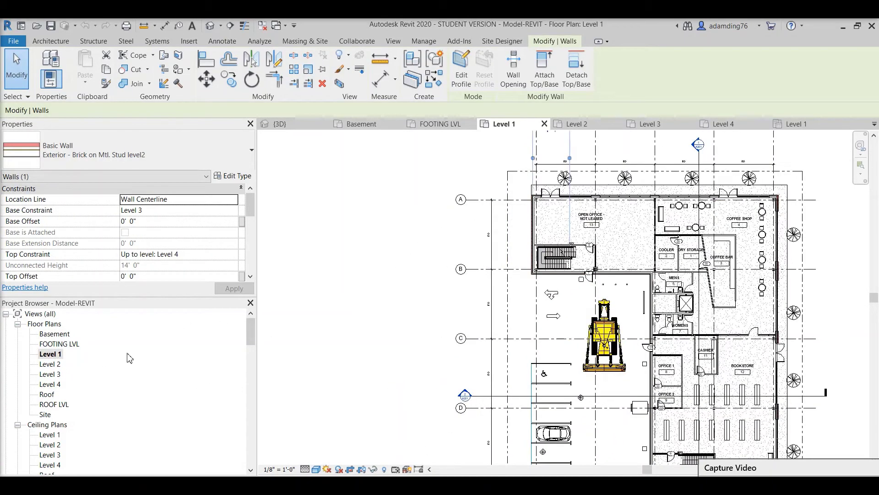
double_click(55, 369)
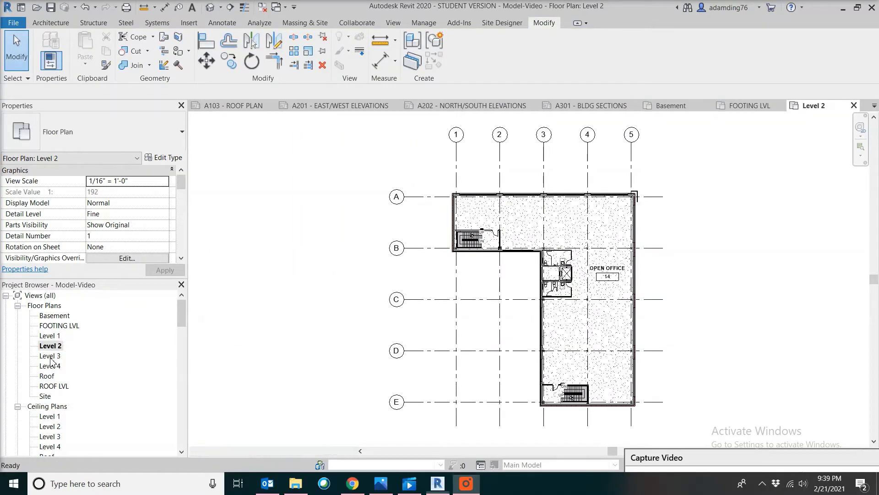
double_click(50, 356)
double_click(49, 366)
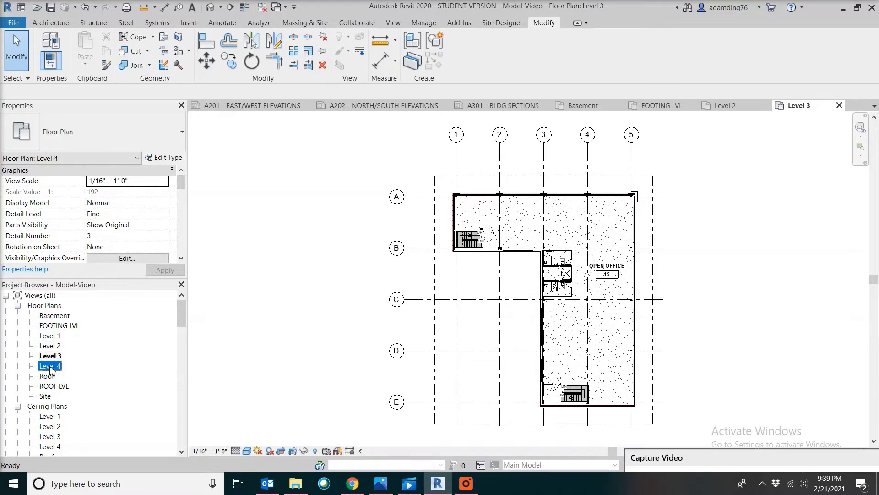
Step: Open the Roof floor plan, then the Level 1 and Level 2 ceiling plans
click(46, 376)
double_click(46, 376)
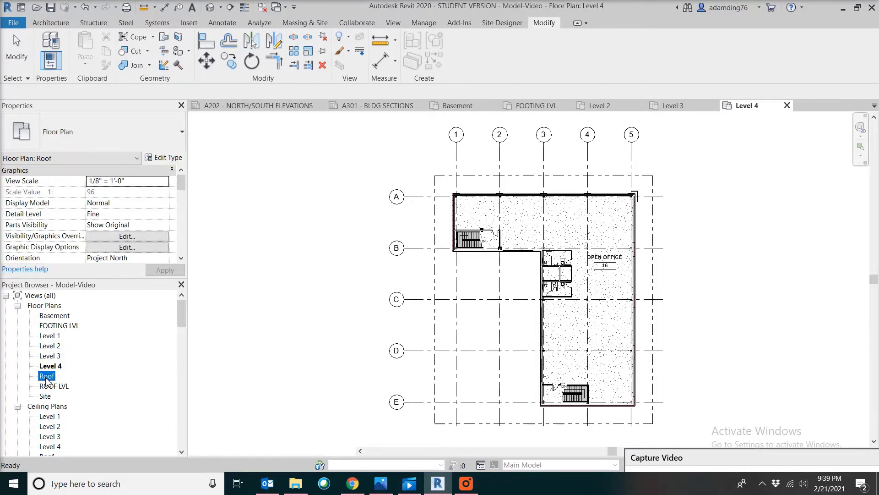
click(182, 453)
click(182, 453)
click(182, 453)
click(182, 453)
click(182, 453)
click(182, 453)
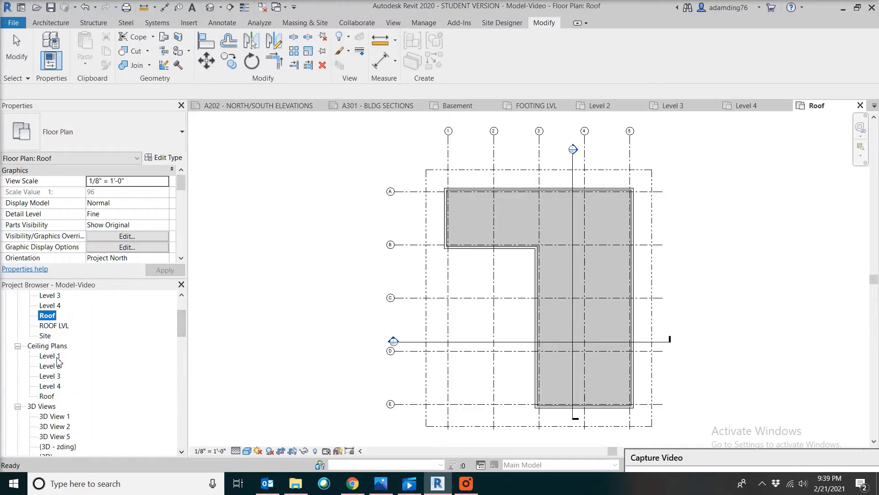
double_click(53, 357)
click(50, 366)
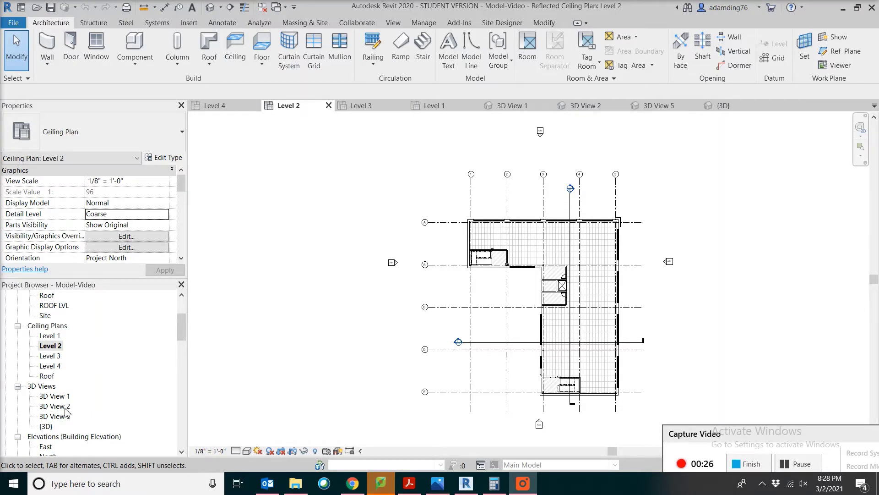
Step: Open 3D View 1, 3D View 2, 3D View 5 and the default {3D} view
double_click(50, 396)
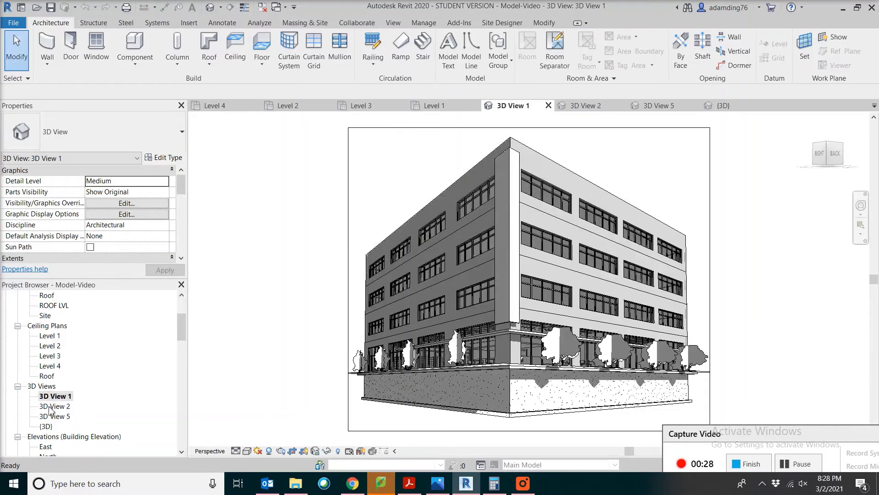
double_click(51, 406)
click(51, 418)
double_click(46, 426)
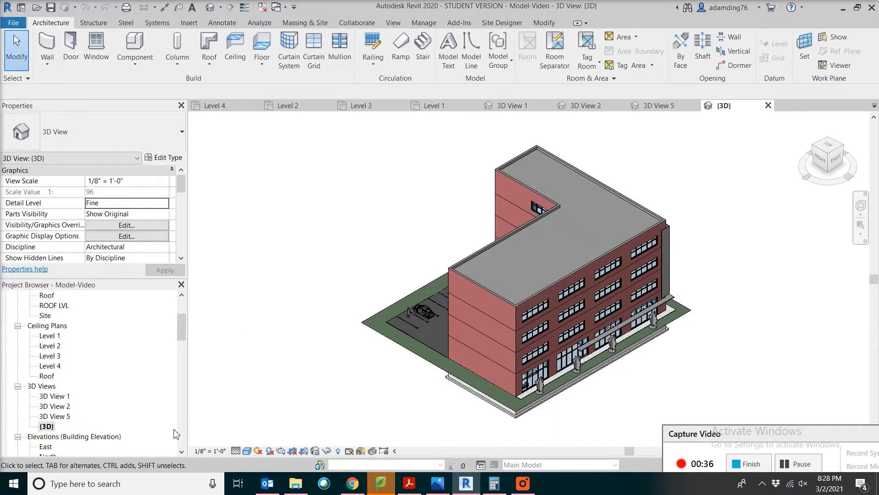
Step: Open the East and North building elevations
scroll(182, 453, down, 2)
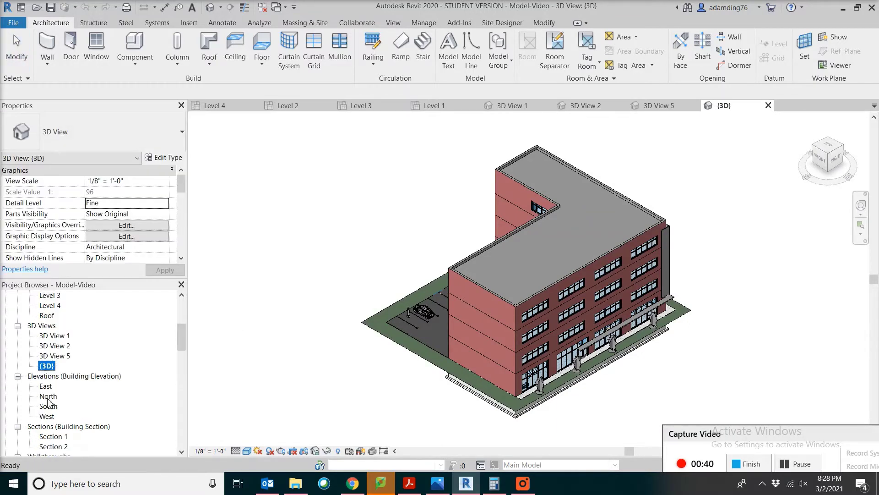
double_click(49, 396)
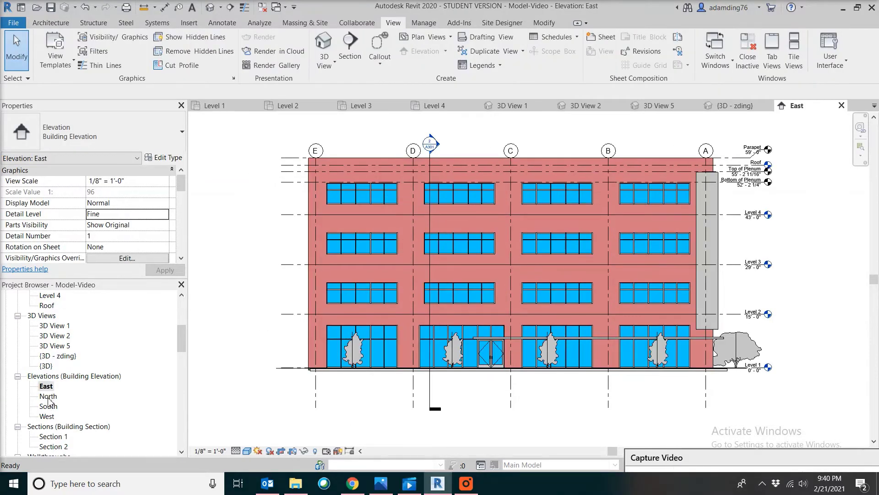
double_click(49, 397)
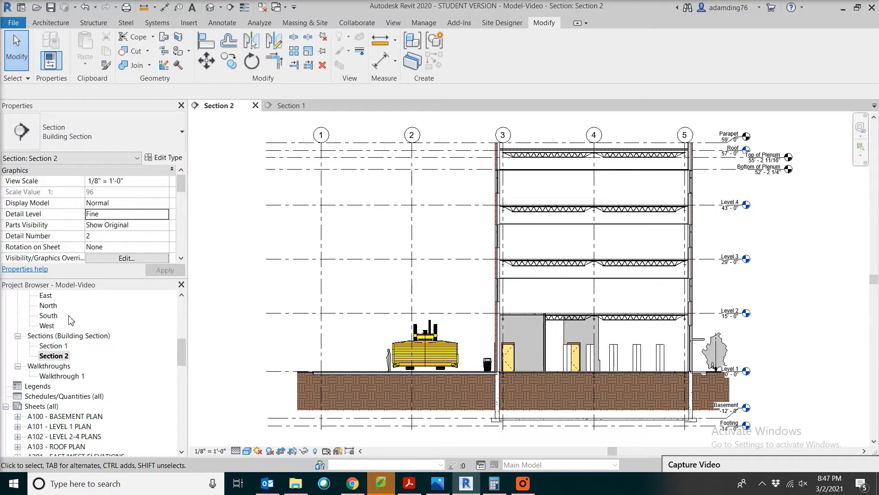
Step: Open Section 1 and Section 2, then the Walkthrough 1 perspective view
double_click(60, 347)
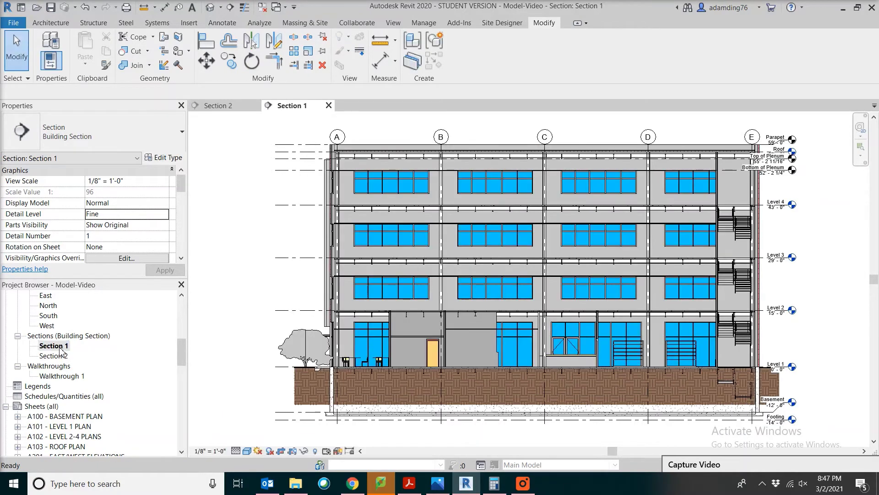
double_click(59, 356)
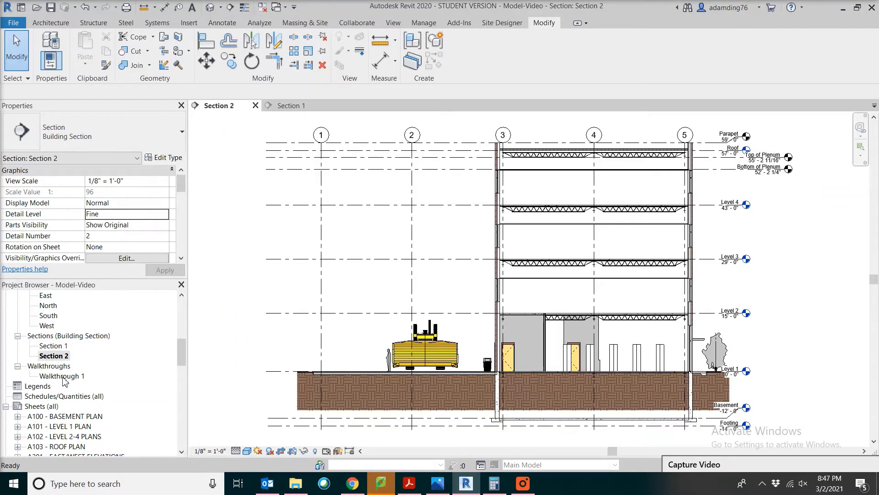
double_click(62, 376)
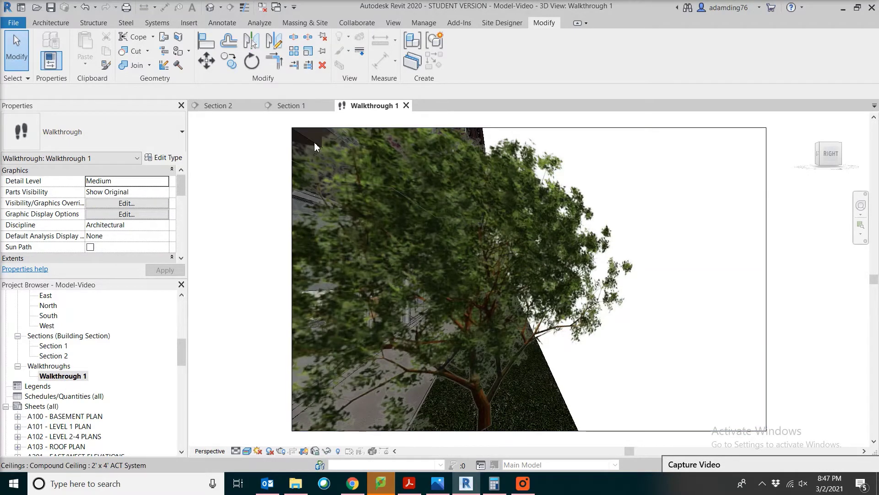
Step: Edit Walkthrough 1 and change the current frame from 300 to 1
click(326, 128)
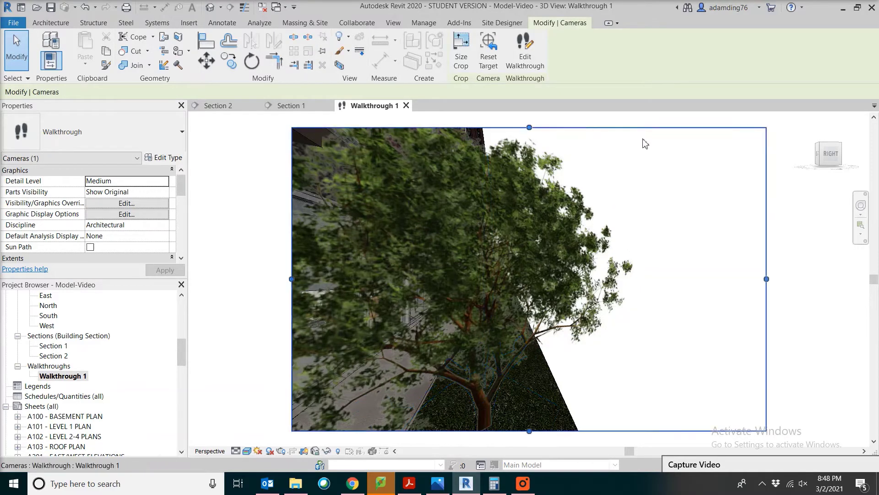
click(524, 59)
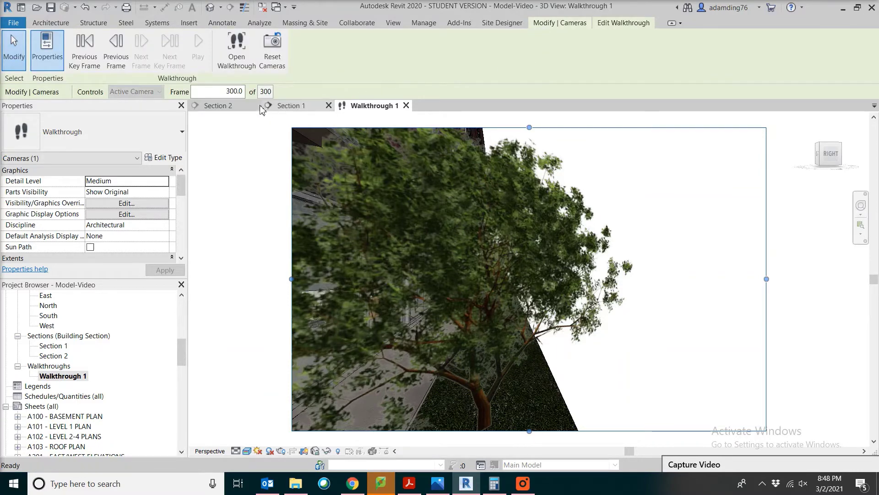
click(218, 91)
drag(218, 91, 258, 91)
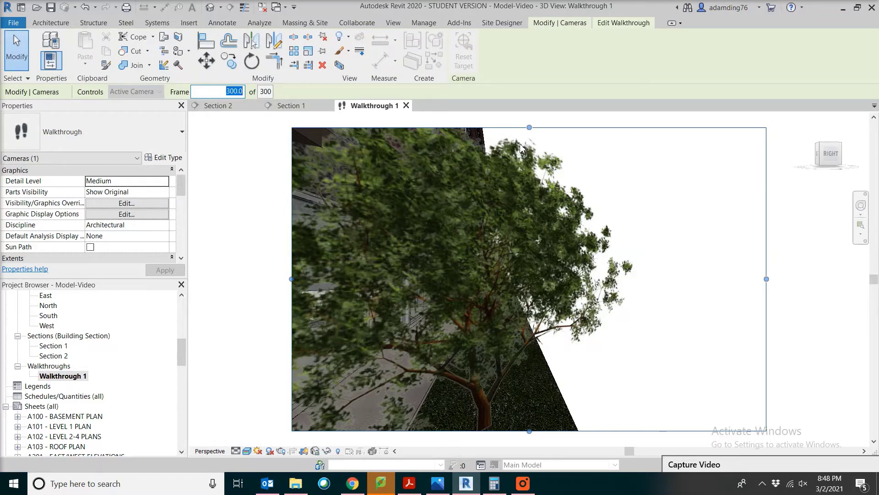
text(1)
key(Return)
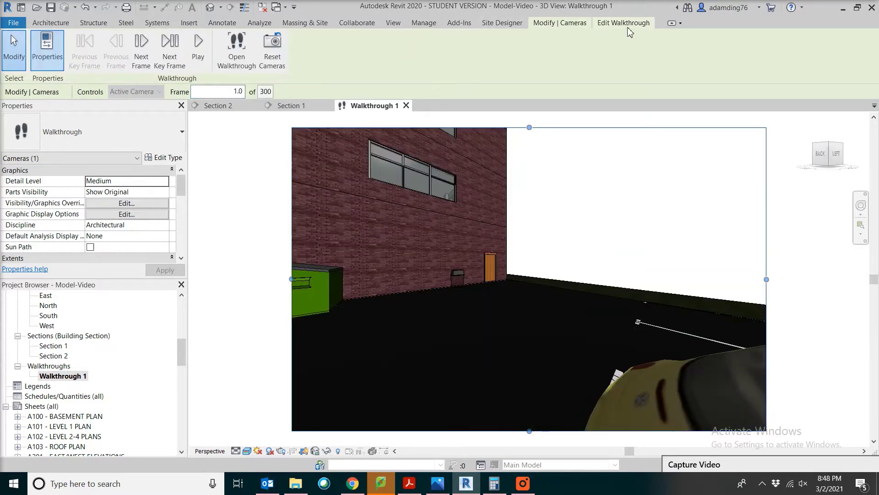
Step: Play the Walkthrough 1 animation through its 300 frames
click(197, 46)
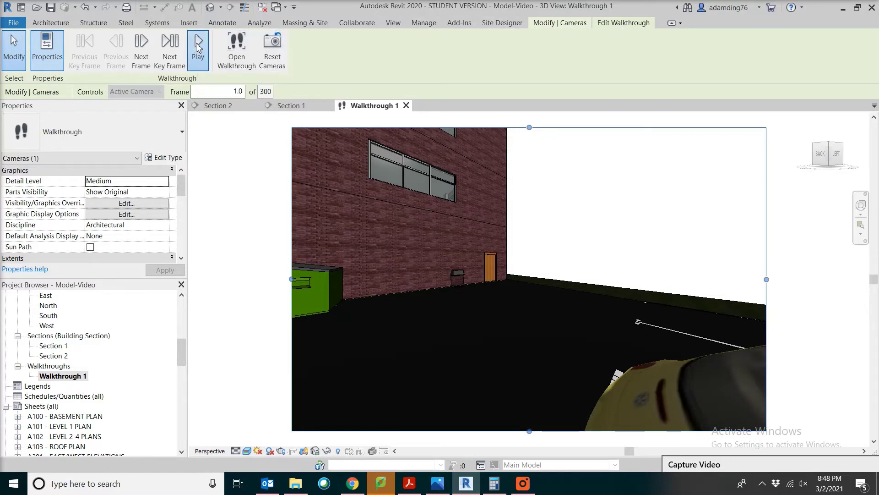